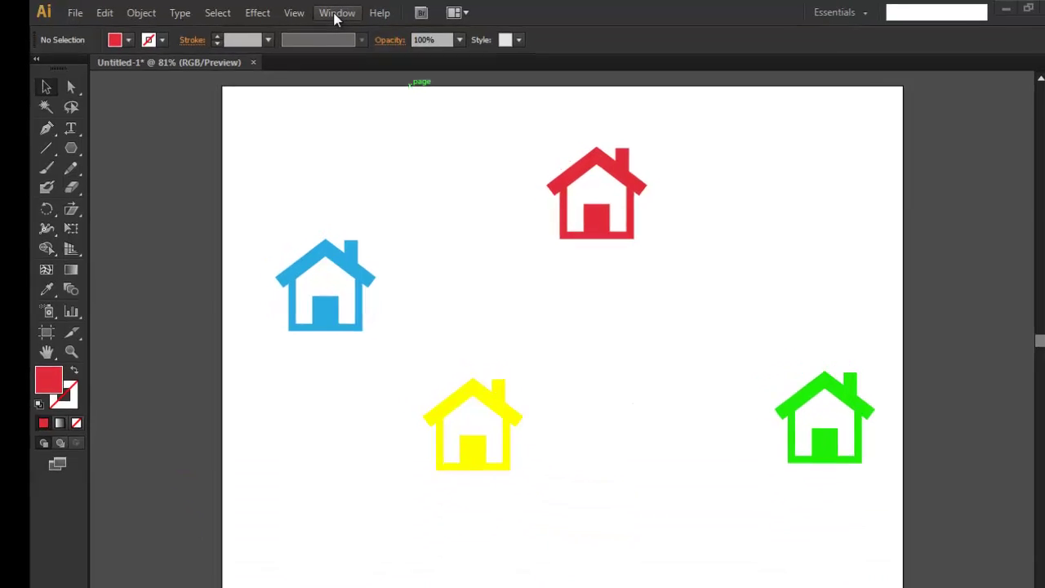
# - Open the Align panel from the Window menu and toggle its options to reveal Distribute Spacing
pyautogui.click(334, 18)
pyautogui.click(409, 181)
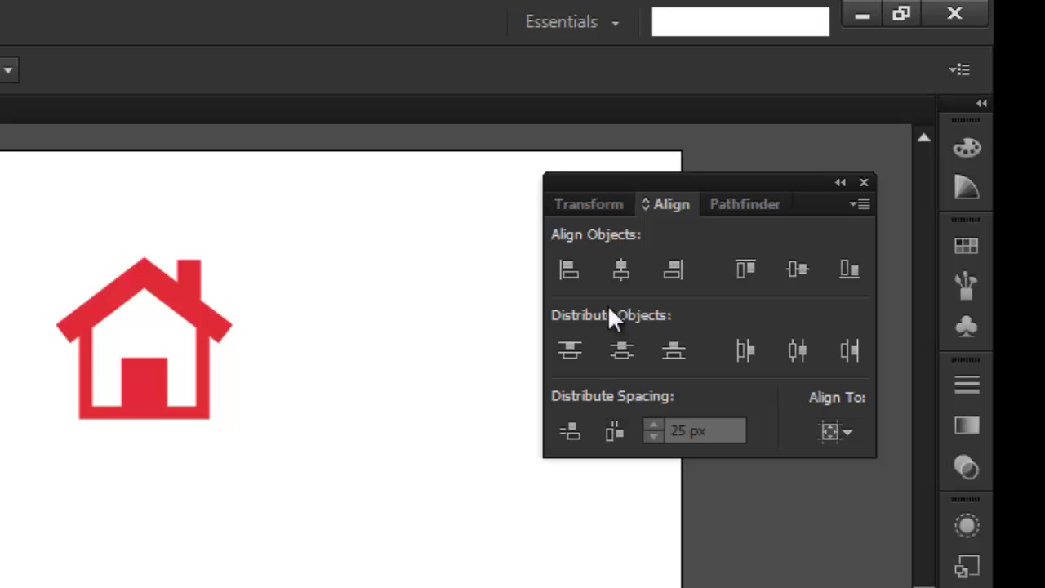
pyautogui.click(853, 203)
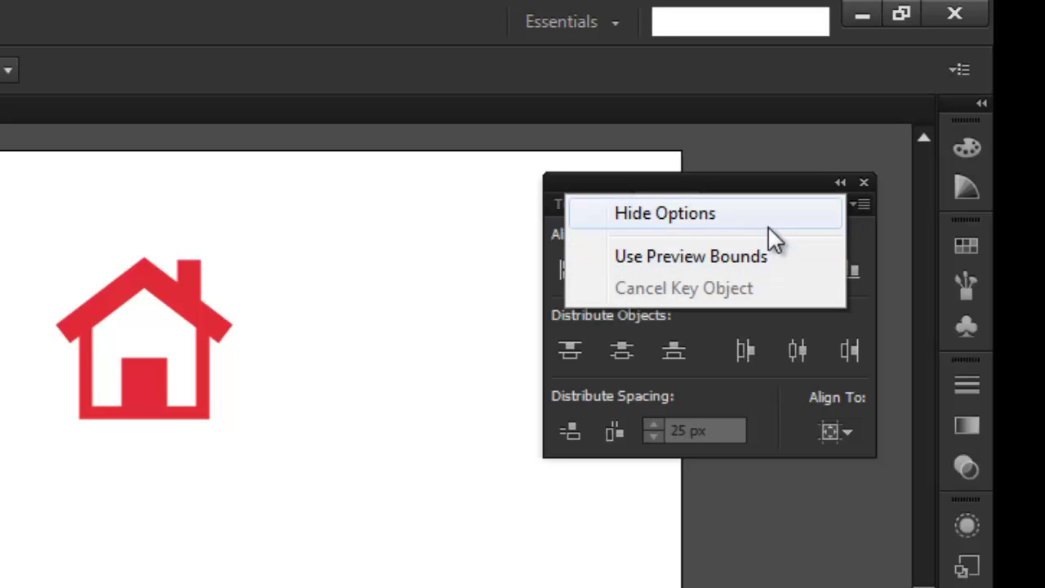
pyautogui.click(768, 217)
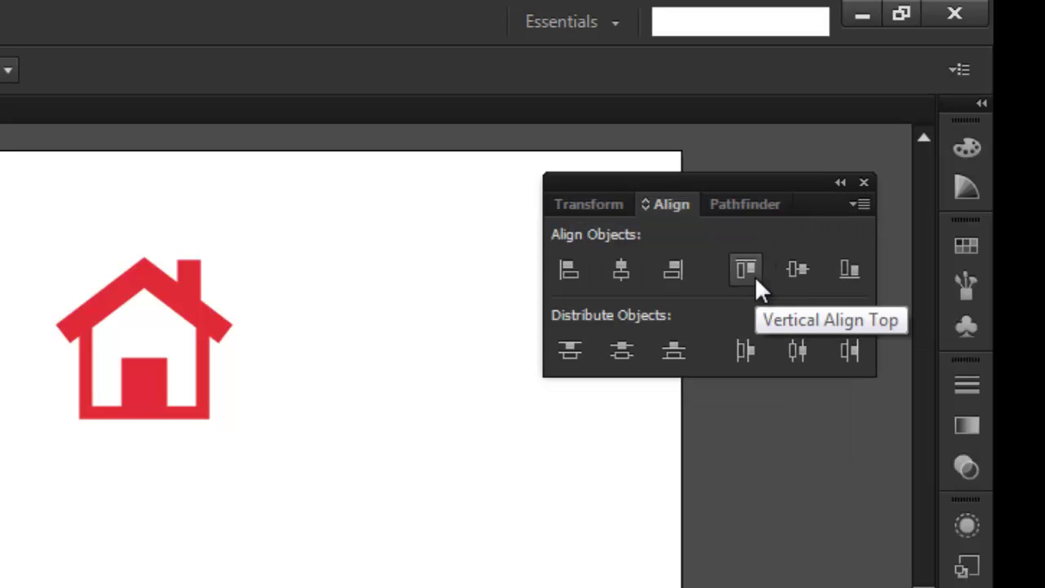
pyautogui.click(860, 203)
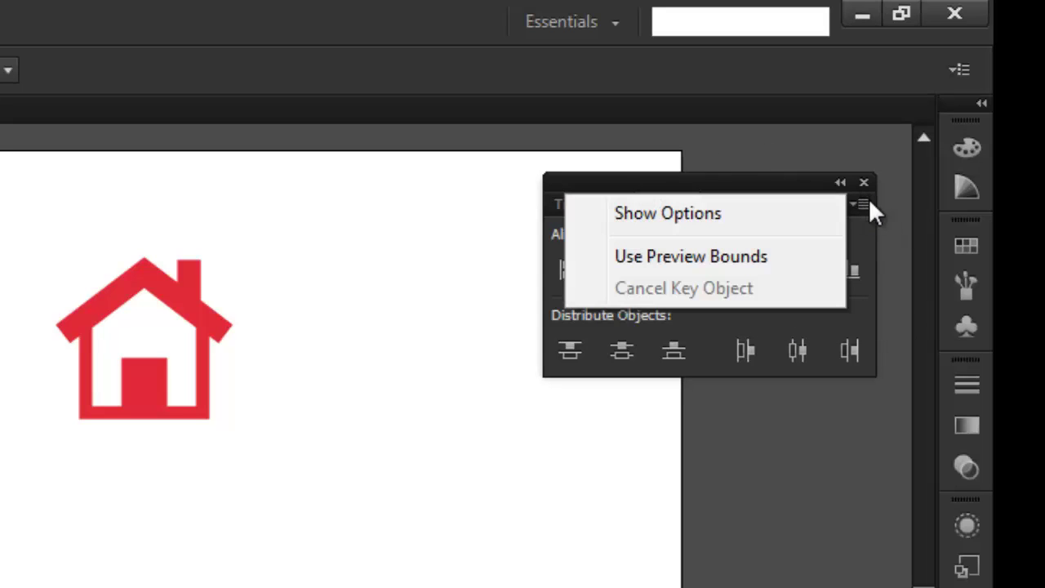
pyautogui.click(744, 233)
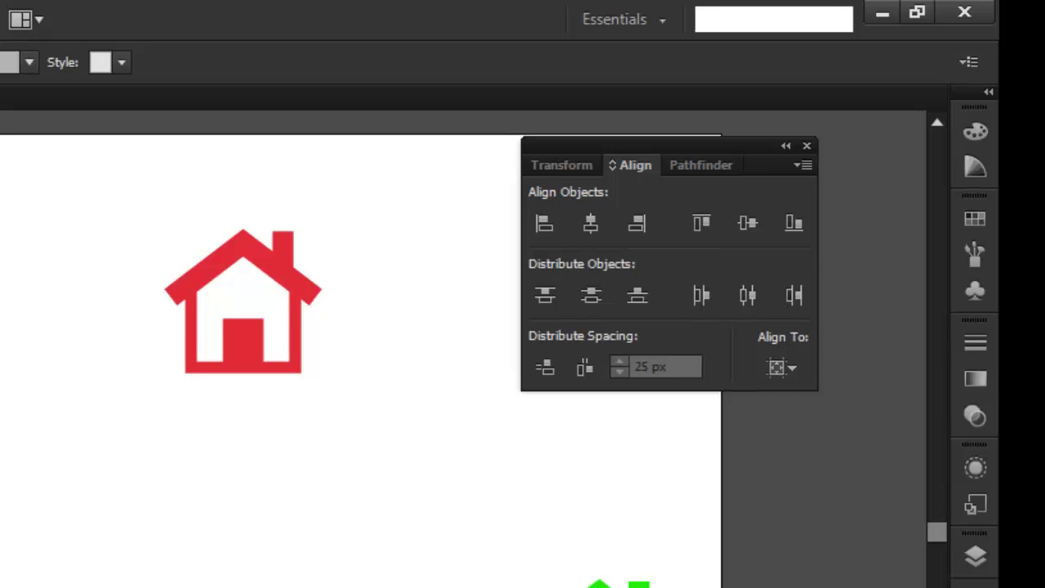
# - Select all four houses, align their vertical centres and distribute them horizontally by centre
pyautogui.moveTo(262, 133); pyautogui.dragTo(838, 465)
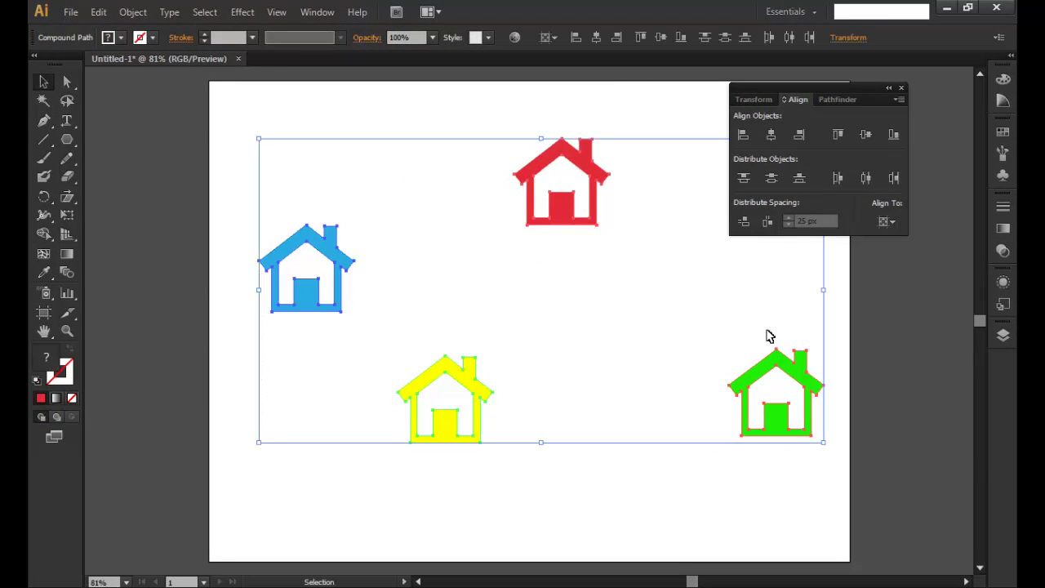
pyautogui.click(886, 222)
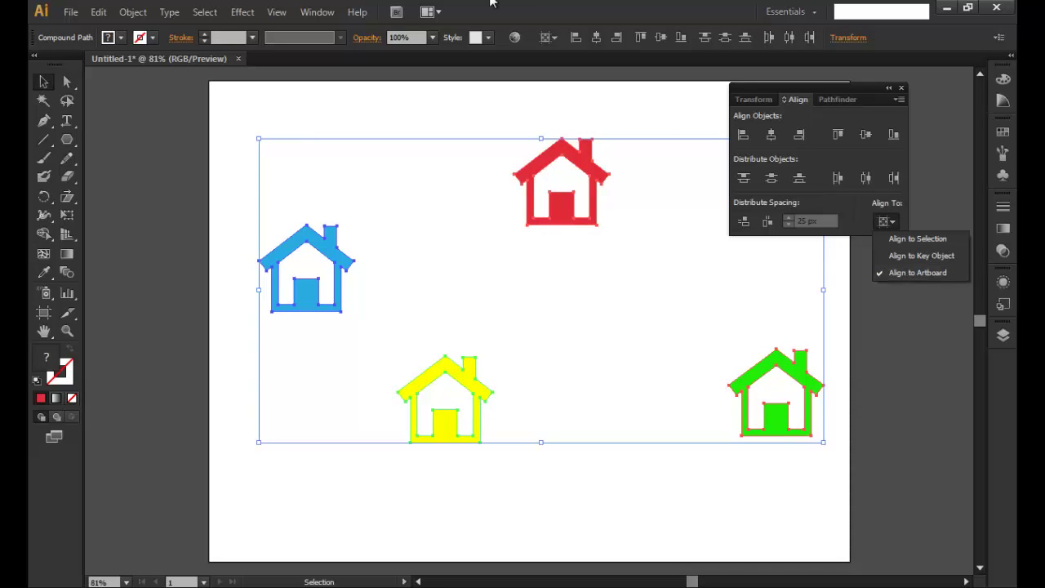
pyautogui.click(790, 101)
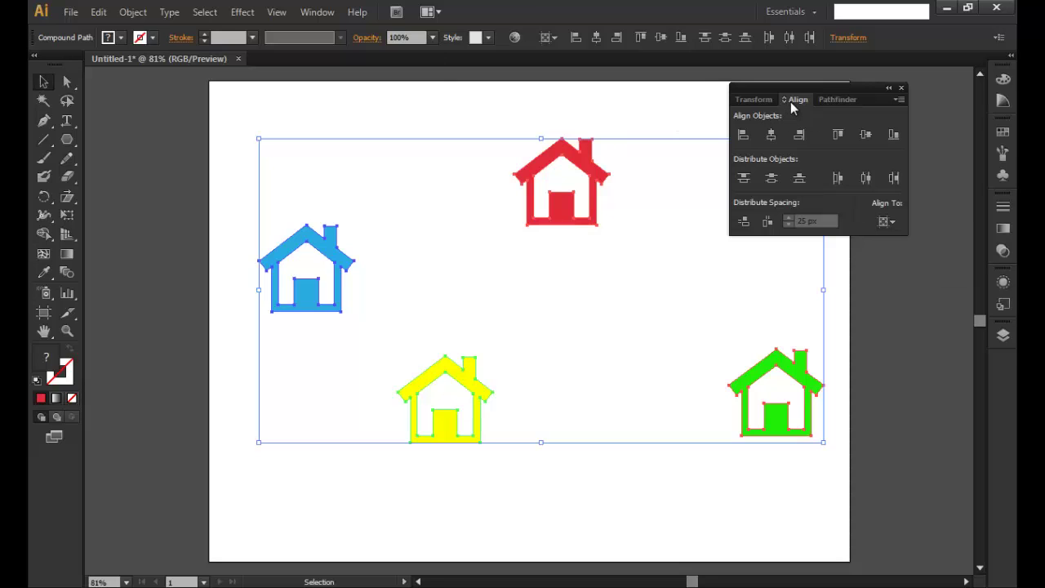
pyautogui.click(865, 135)
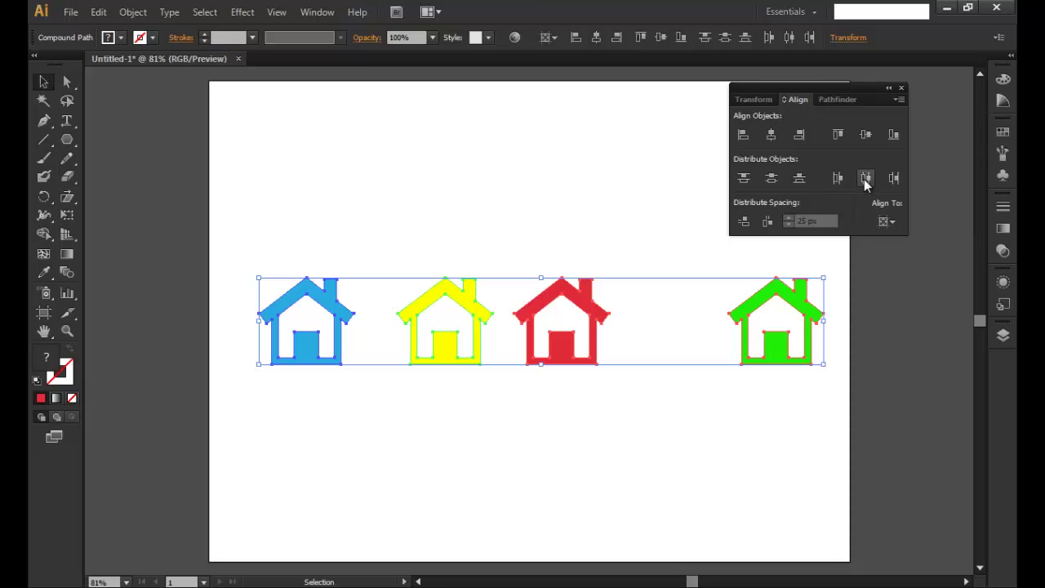
pyautogui.click(864, 178)
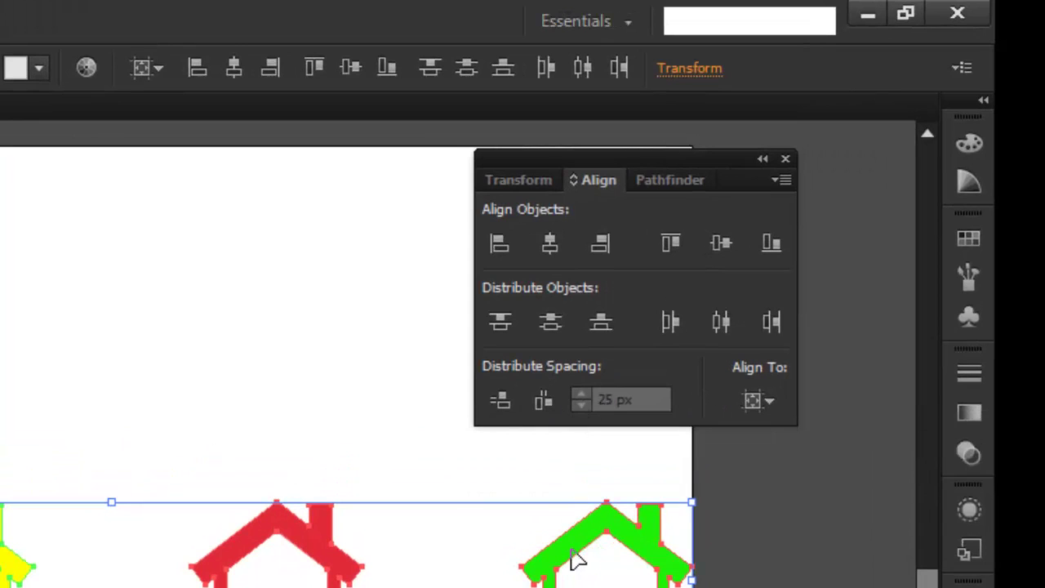
# - Make the red house the key object and distribute the houses horizontally with 53 px spacing, trying 25 and 36 px first
pyautogui.click(241, 553)
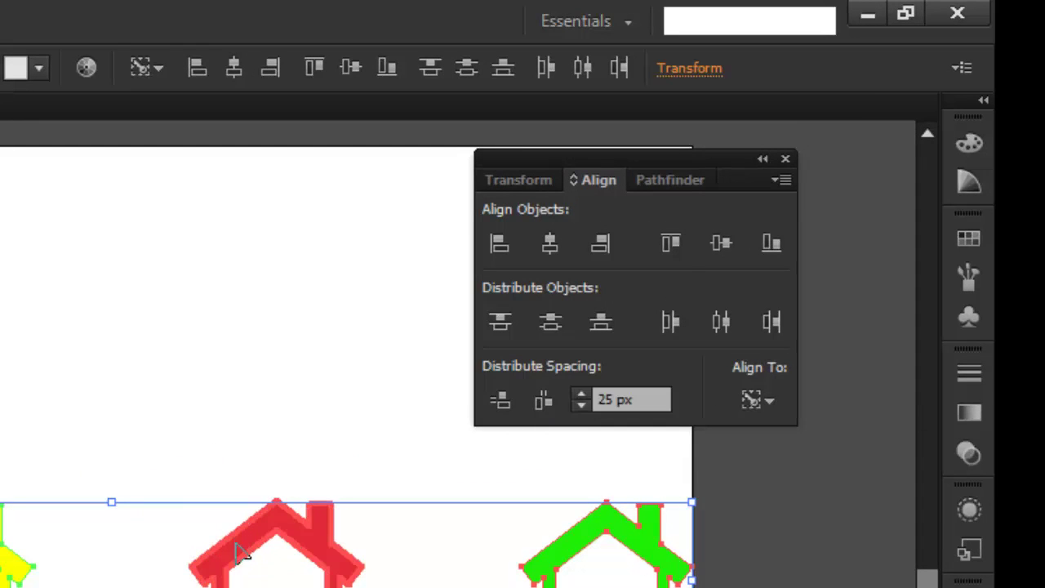
pyautogui.click(542, 400)
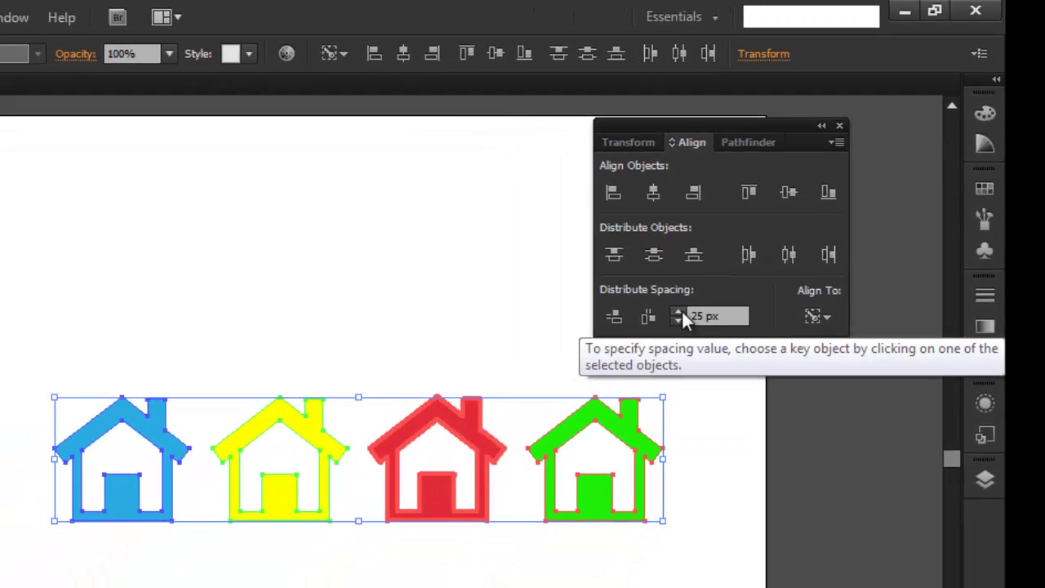
pyautogui.click(682, 313)
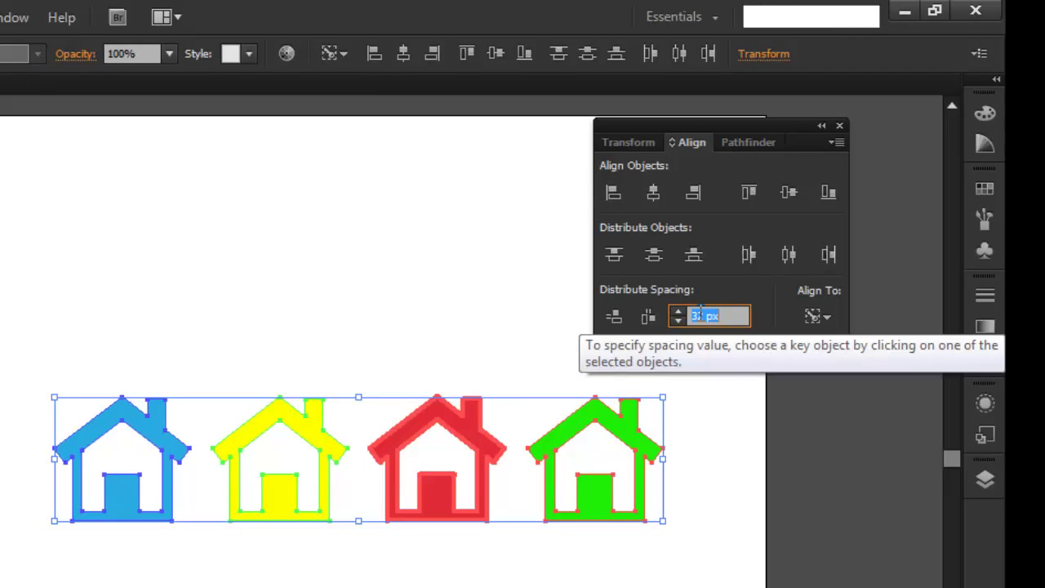
pyautogui.press('Up')
pyautogui.click(651, 316)
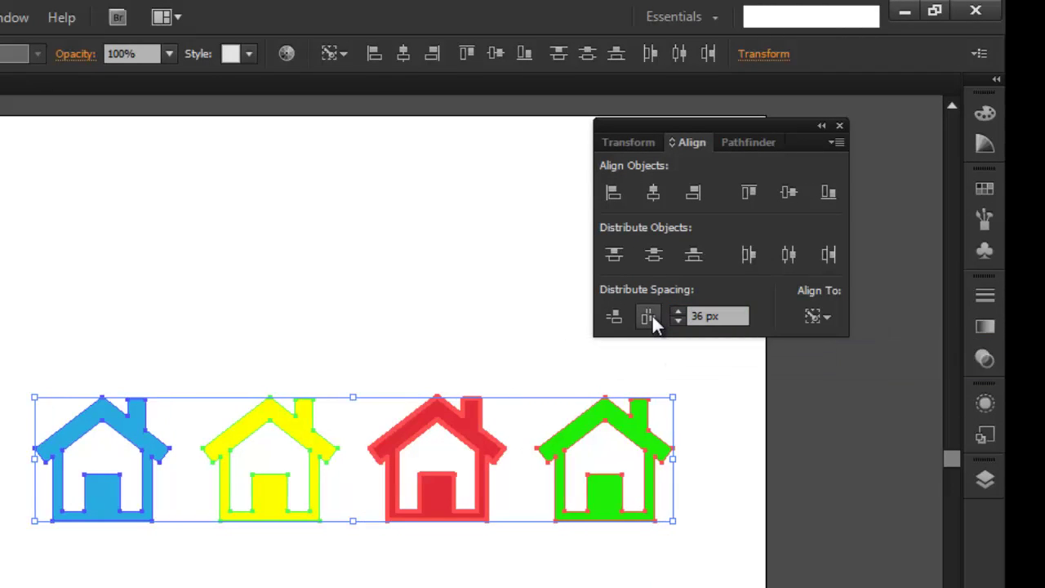
pyautogui.click(739, 316)
pyautogui.write('40')
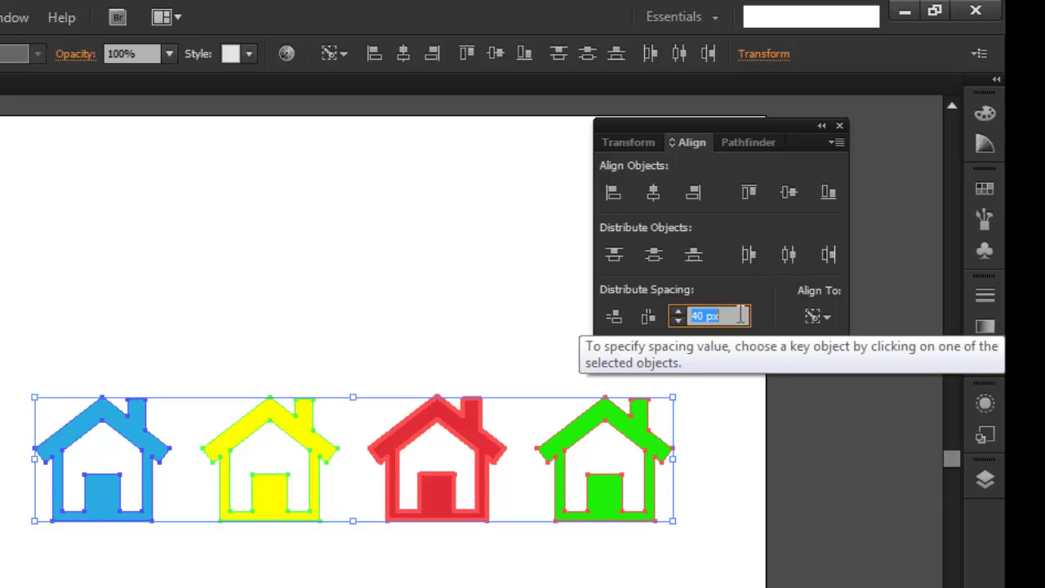
pyautogui.scroll(13, 740, 316)
pyautogui.scroll(4, 739, 316)
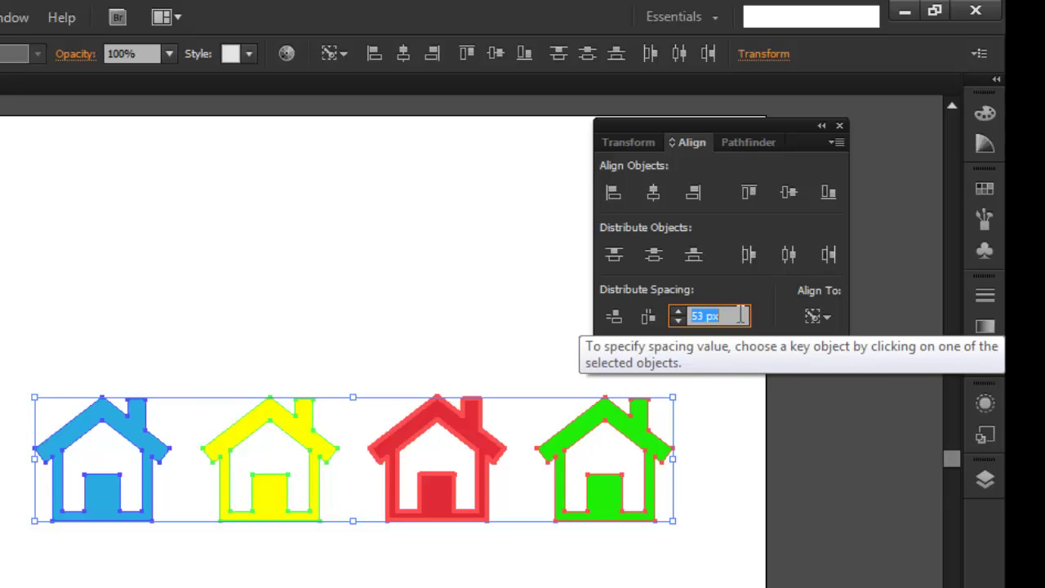
pyautogui.click(646, 327)
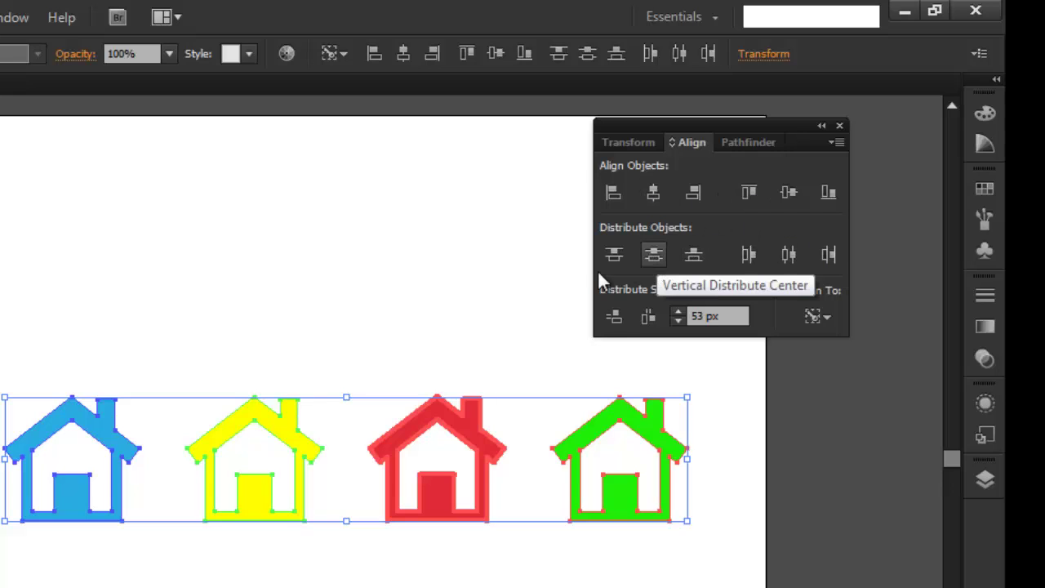
# - Open the Align To dropdown in the Align panel
pyautogui.click(825, 321)
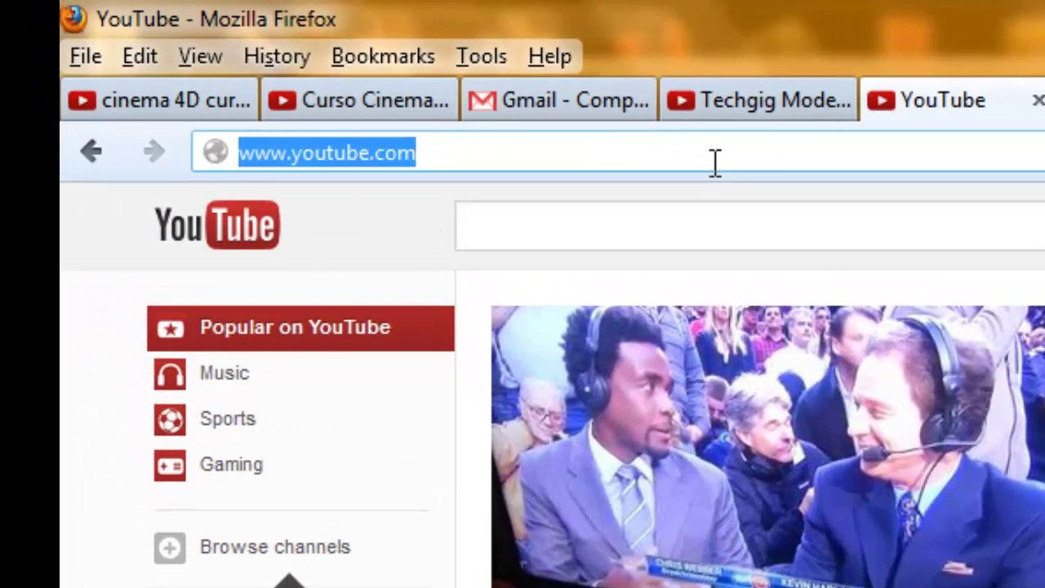
# - Go to youtube.com/dagodesigner via the address bar
pyautogui.click(715, 161)
pyautogui.write('/')
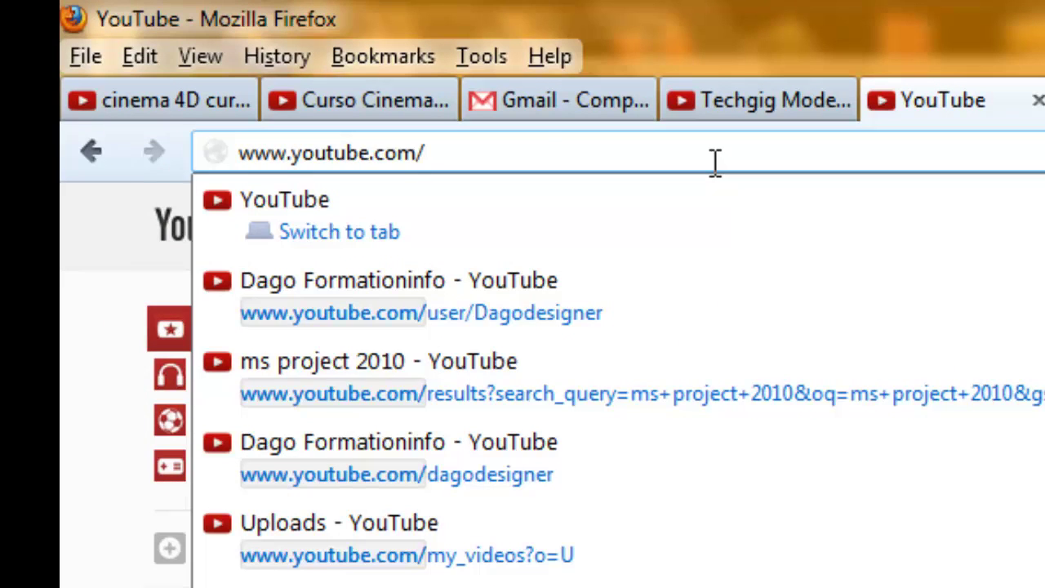
pyautogui.write('dagodesigner')
pyautogui.press('Return')
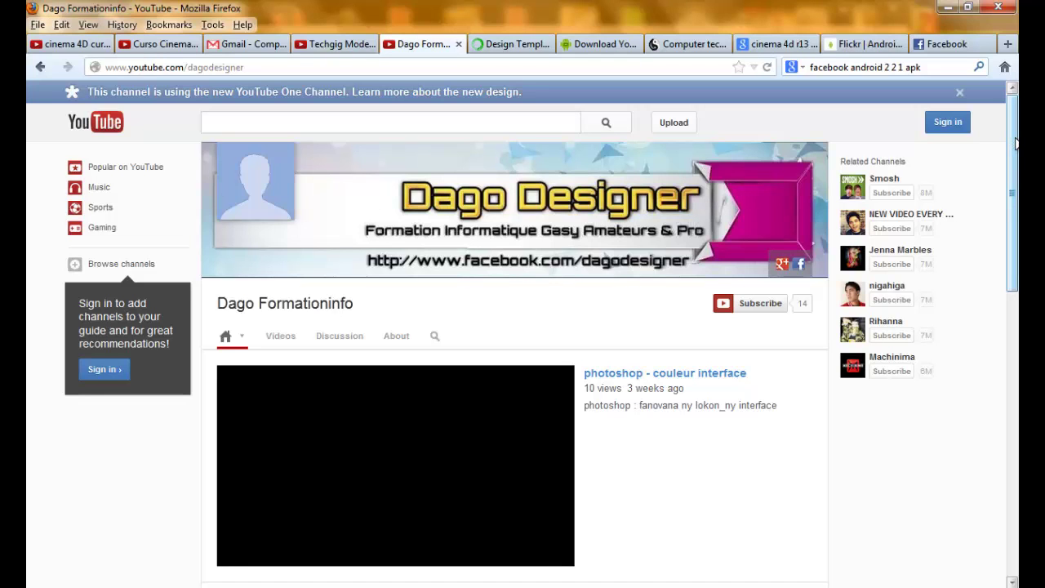
# - Look over the Dago Formationinfo channel page and subscribe
pyautogui.scroll(-2, 1016, 163)
pyautogui.scroll(-3, 1017, 196)
pyautogui.scroll(-3, 1017, 237)
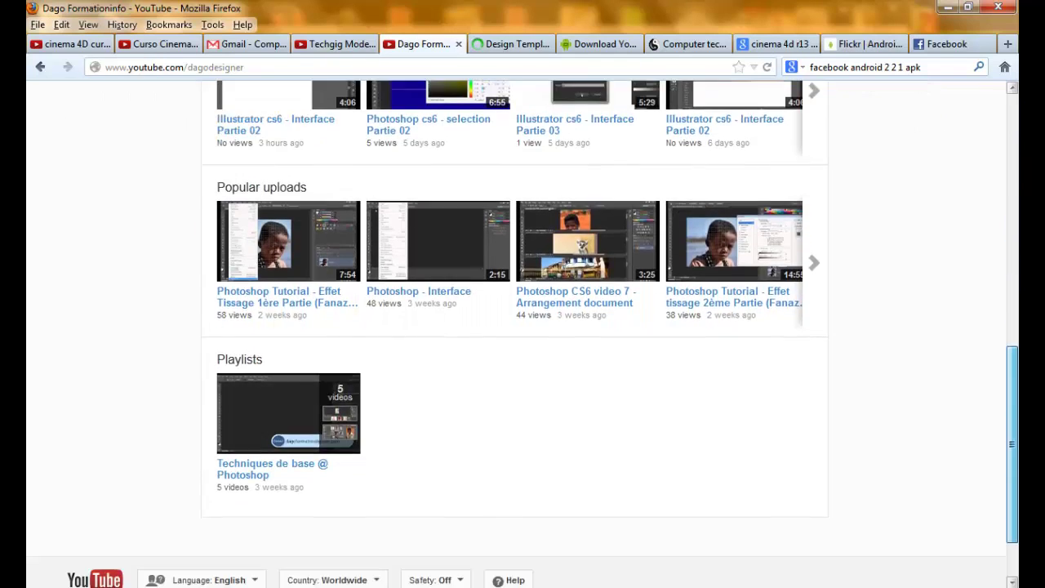
pyautogui.scroll(1, 1016, 278)
pyautogui.scroll(3, 1016, 287)
pyautogui.scroll(3, 1017, 288)
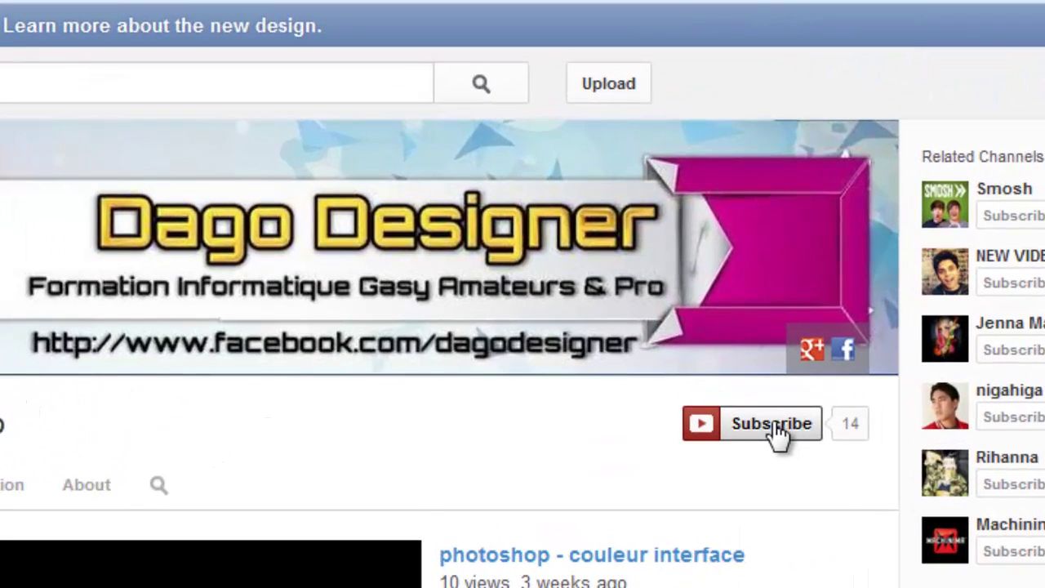
pyautogui.click(772, 423)
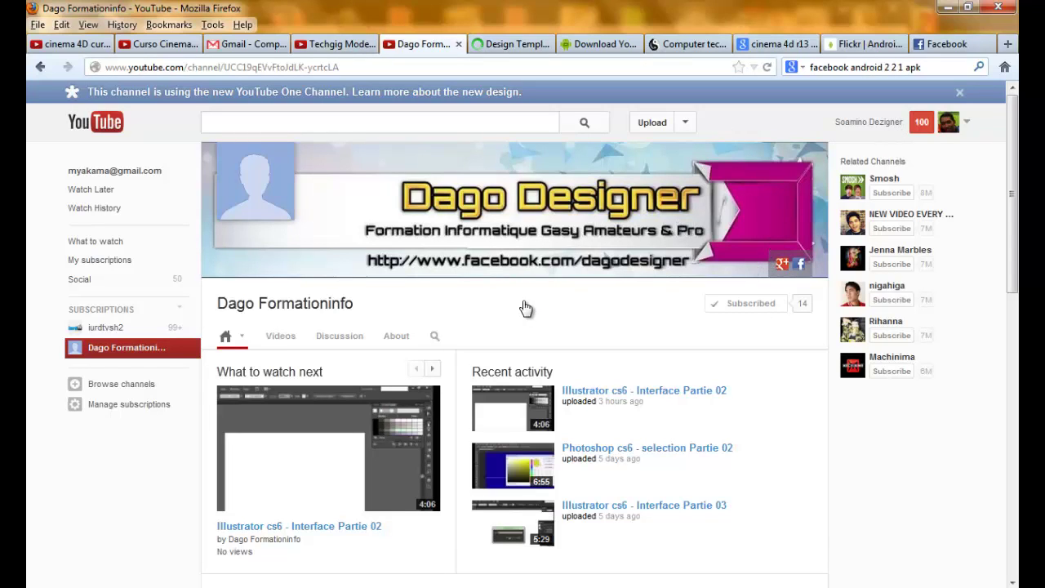
# - Open 'Illustrator cs6 - Interface Partie 02' from the channel's video list in a new tab and click J'aime
pyautogui.scroll(-5, 523, 305)
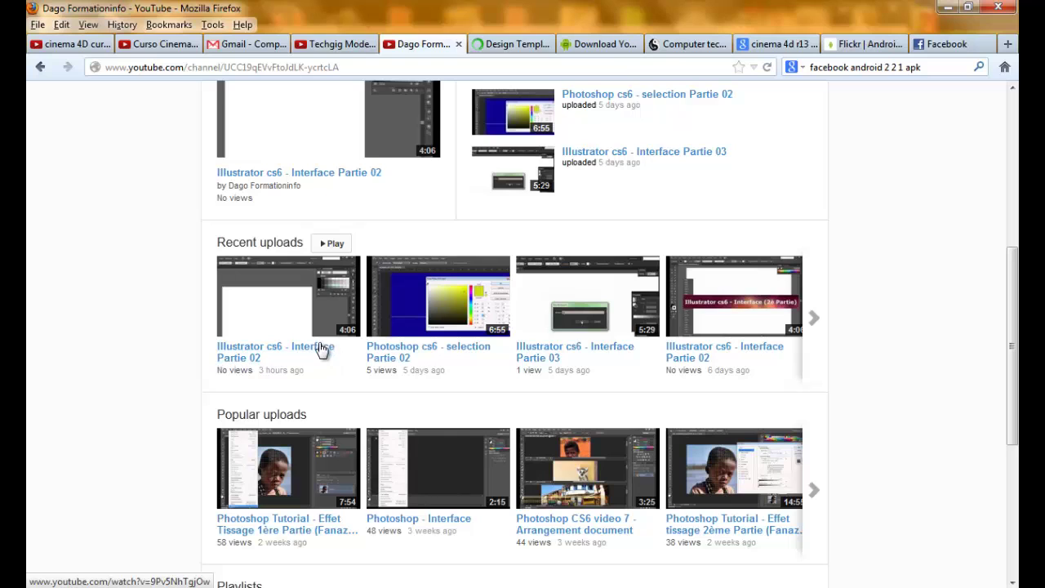
pyautogui.rightClick(322, 349)
pyautogui.click(352, 357)
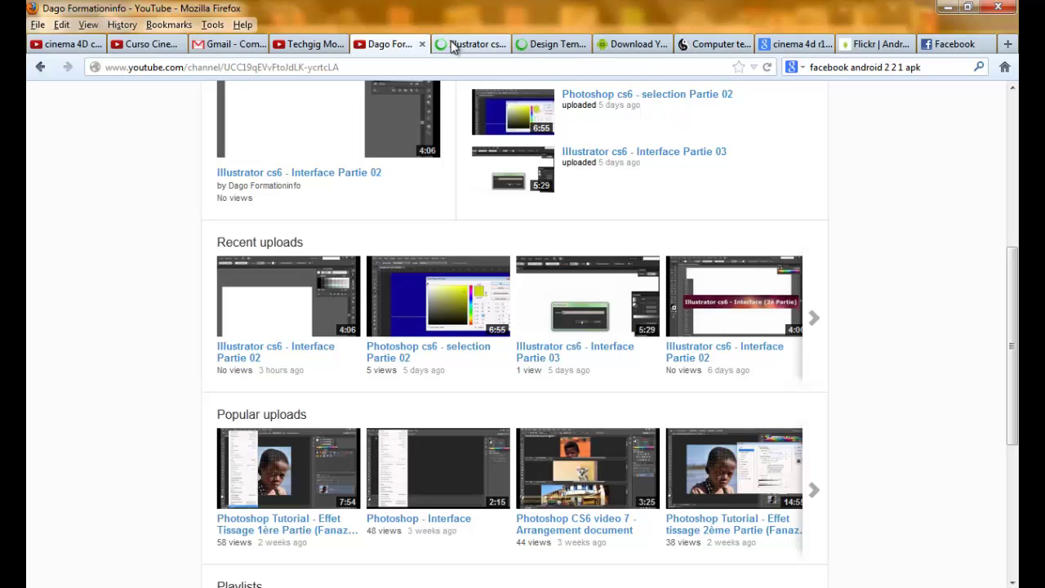
pyautogui.click(454, 45)
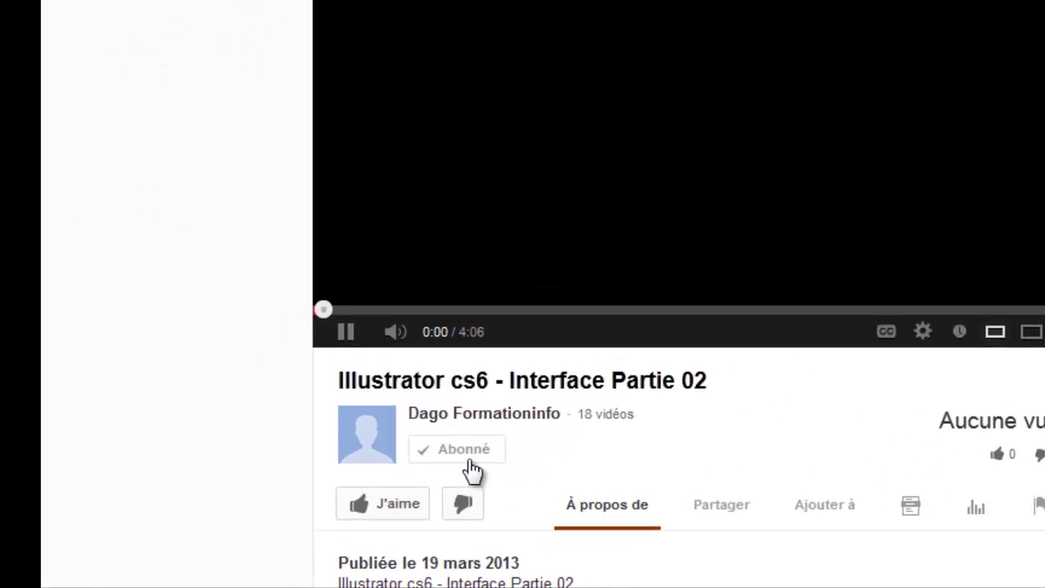
pyautogui.click(268, 533)
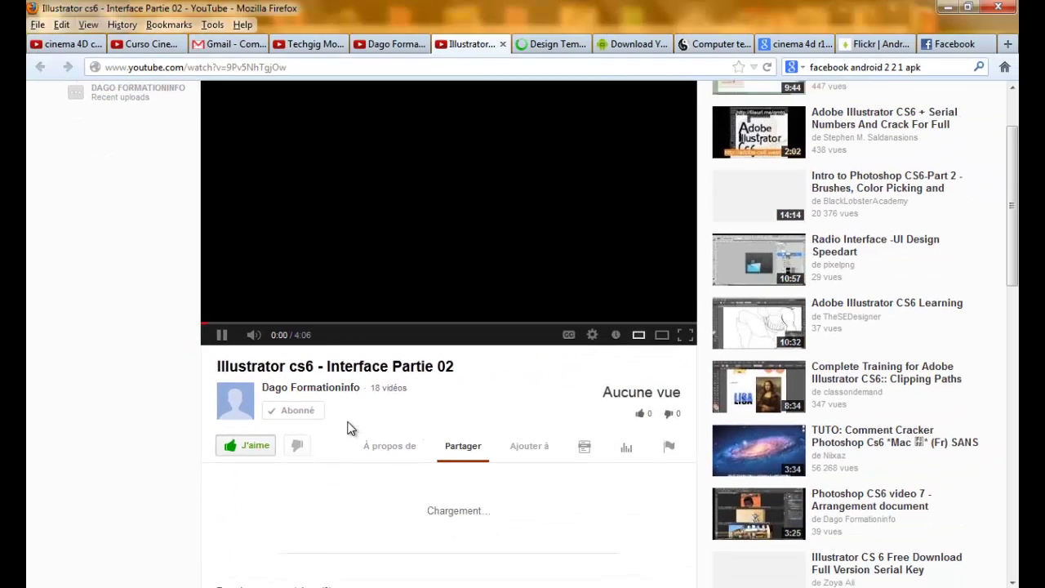
pyautogui.scroll(2, 347, 427)
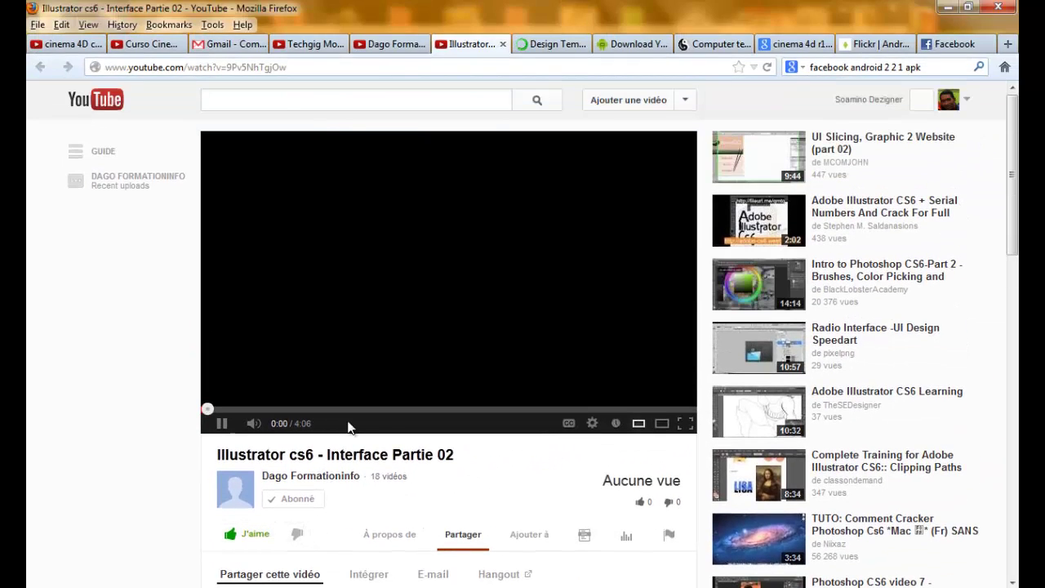